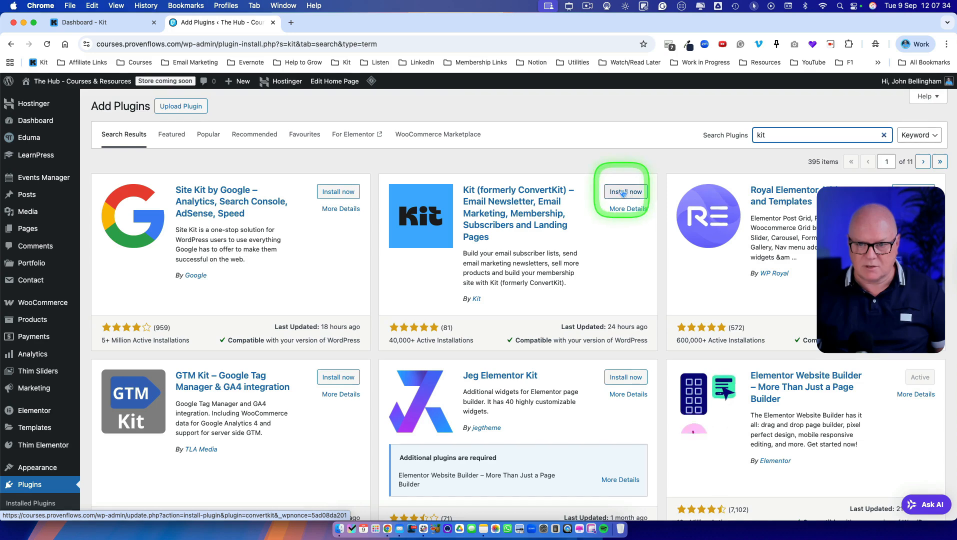
Step: Install and activate the Kit (formerly ConvertKit) plugin from the plugin search results
{"action": "left_click", "coordinate": [622, 195]}
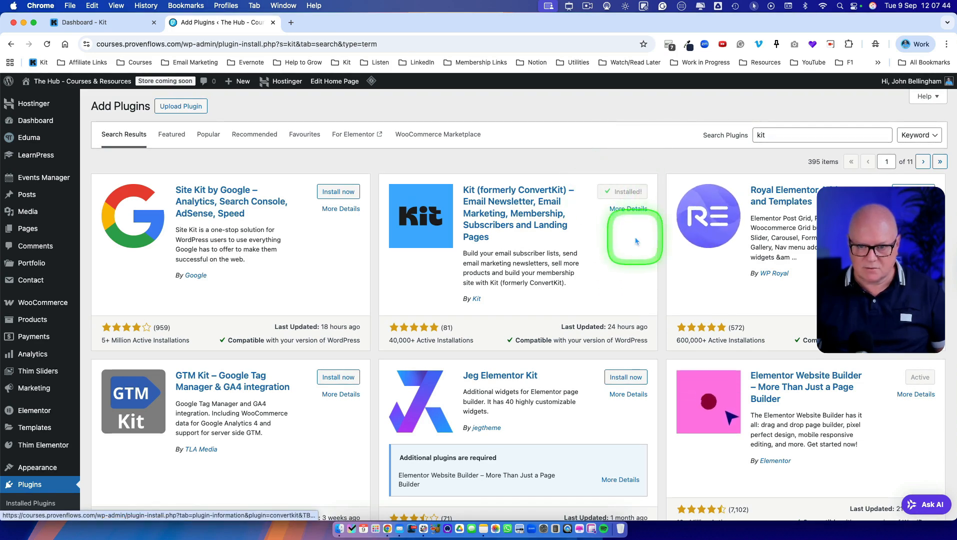
{"action": "left_click", "coordinate": [620, 194]}
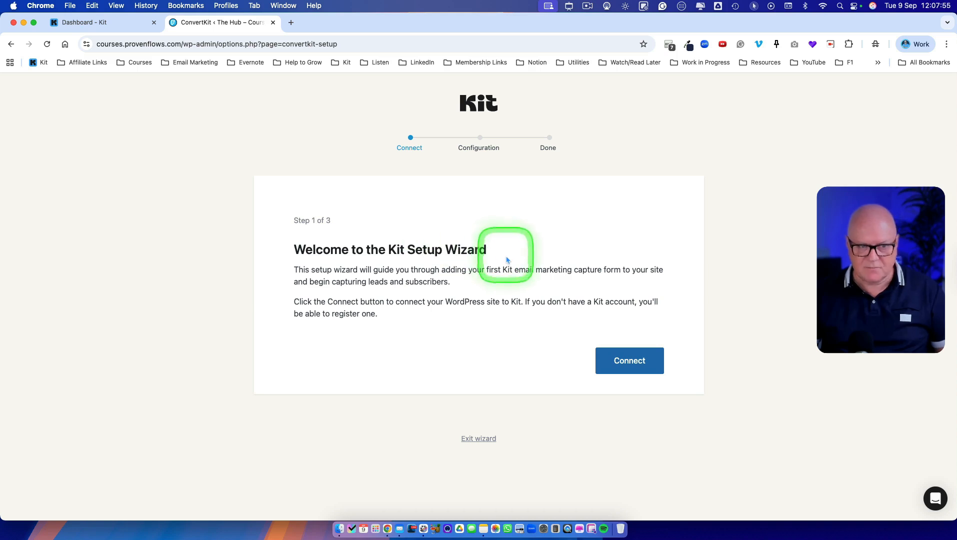
Step: Connect the site to Kit, granting WordPress access to the Demo Account - Kit Mastery account
{"action": "left_click", "coordinate": [637, 365]}
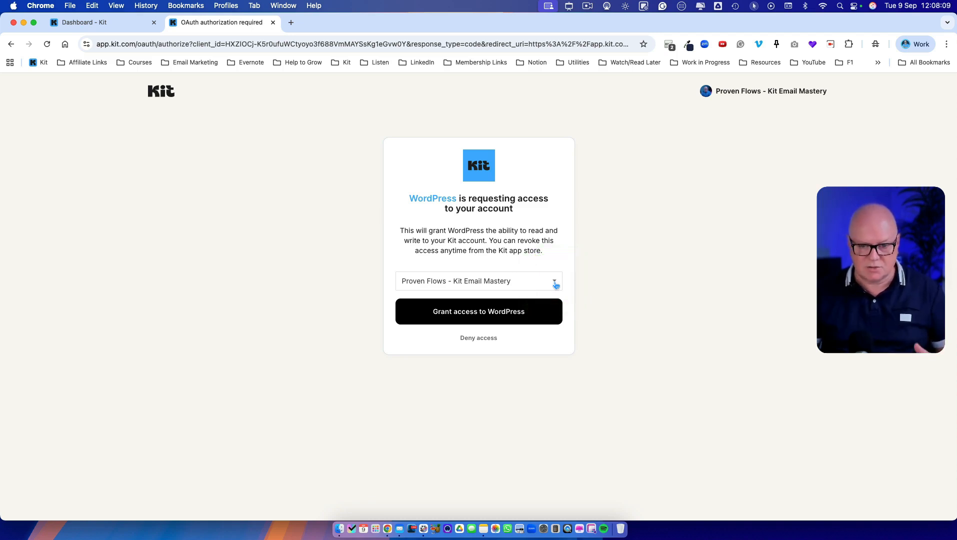
{"action": "left_click", "coordinate": [555, 284]}
{"action": "left_click", "coordinate": [537, 293]}
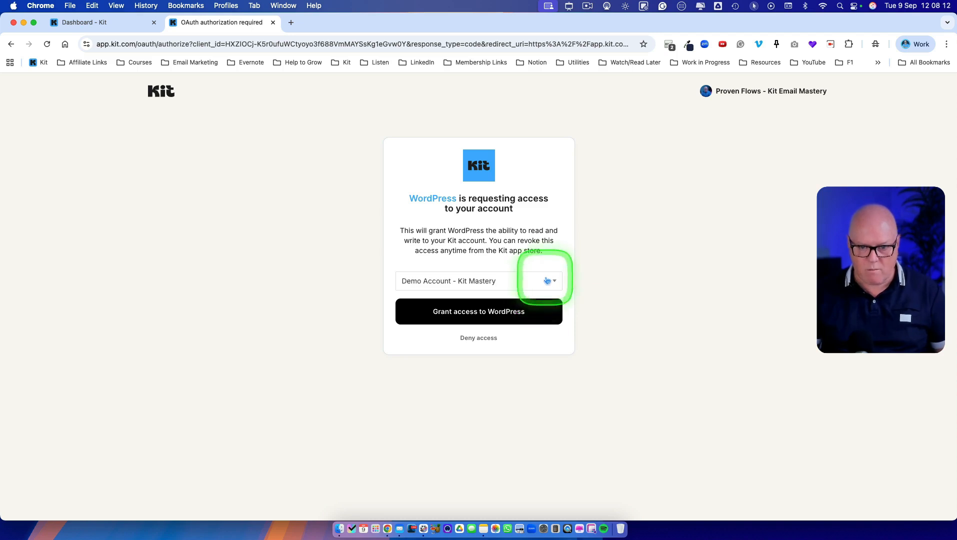
{"action": "left_click", "coordinate": [485, 313]}
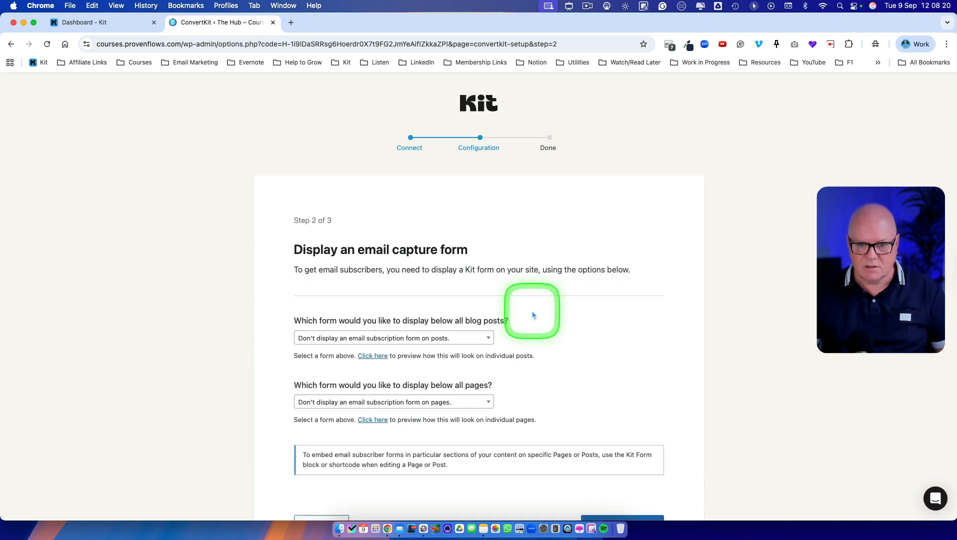
Step: Finish the Kit setup wizard with no default form below posts or pages, and exit to the WordPress dashboard
{"action": "scroll", "coordinate": [532, 315], "scroll_direction": "down", "scroll_amount": 3}
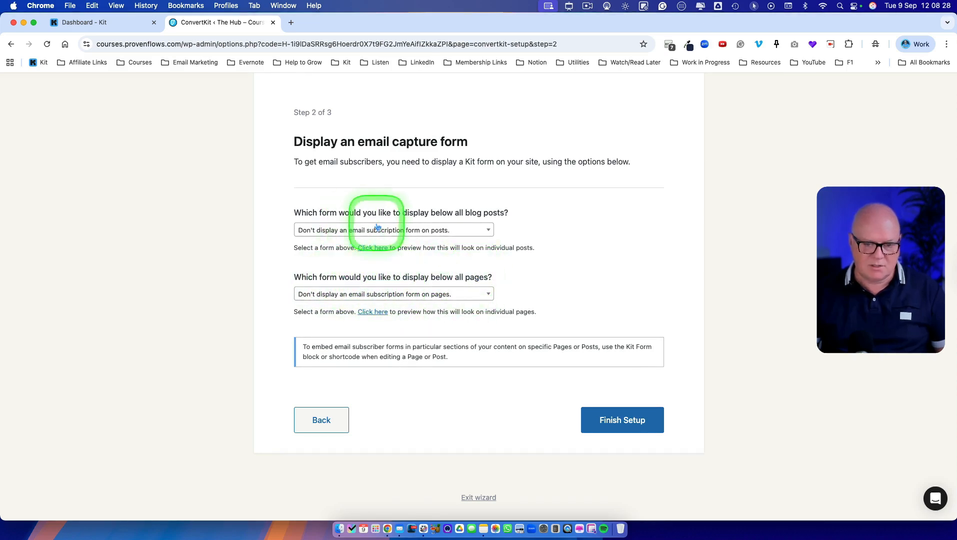
{"action": "scroll", "coordinate": [434, 325], "scroll_direction": "up", "scroll_amount": 3}
{"action": "scroll", "coordinate": [442, 270], "scroll_direction": "down", "scroll_amount": 4}
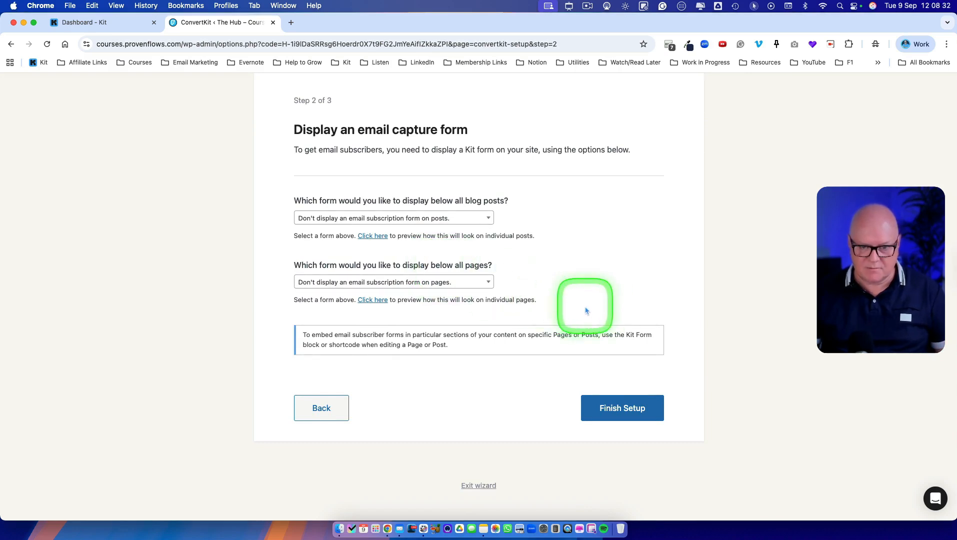
{"action": "left_click", "coordinate": [620, 411]}
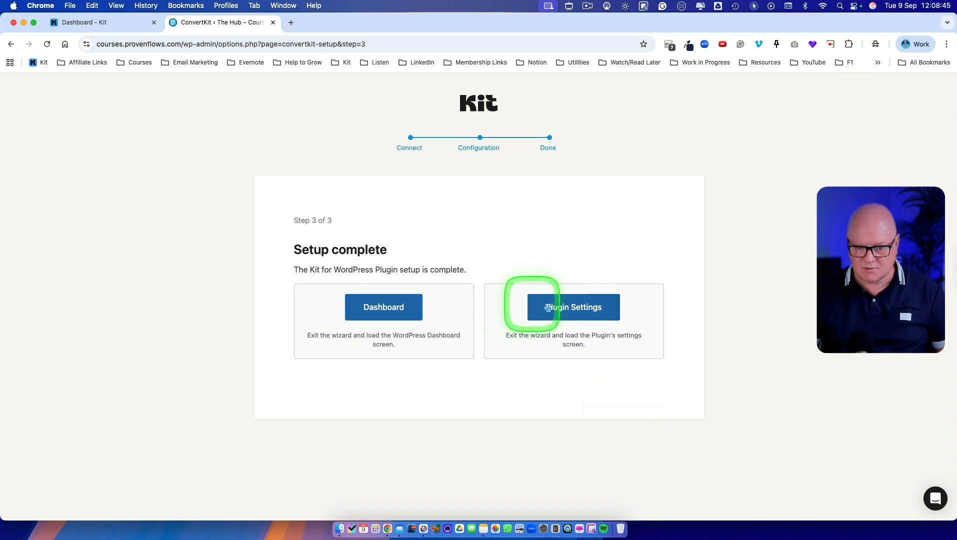
{"action": "left_click", "coordinate": [384, 307]}
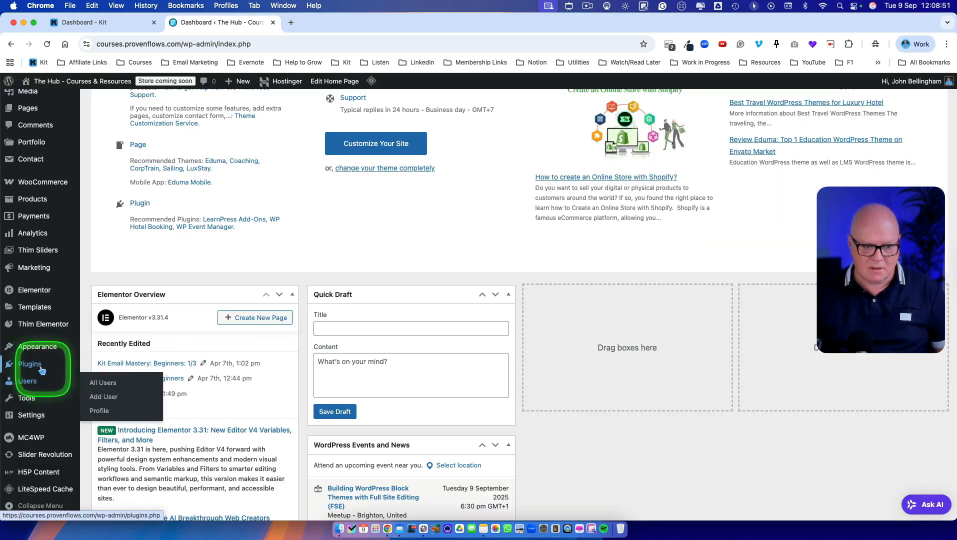
Step: Open the Kit plugin's settings from the installed plugins and review its General Settings
{"action": "left_click", "coordinate": [41, 370]}
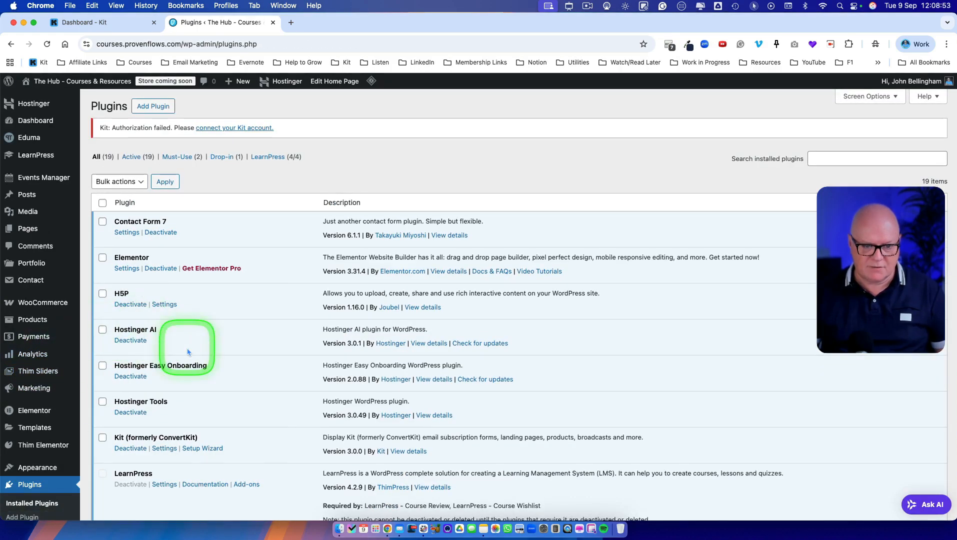
{"action": "scroll", "coordinate": [187, 352], "scroll_direction": "down", "scroll_amount": 2}
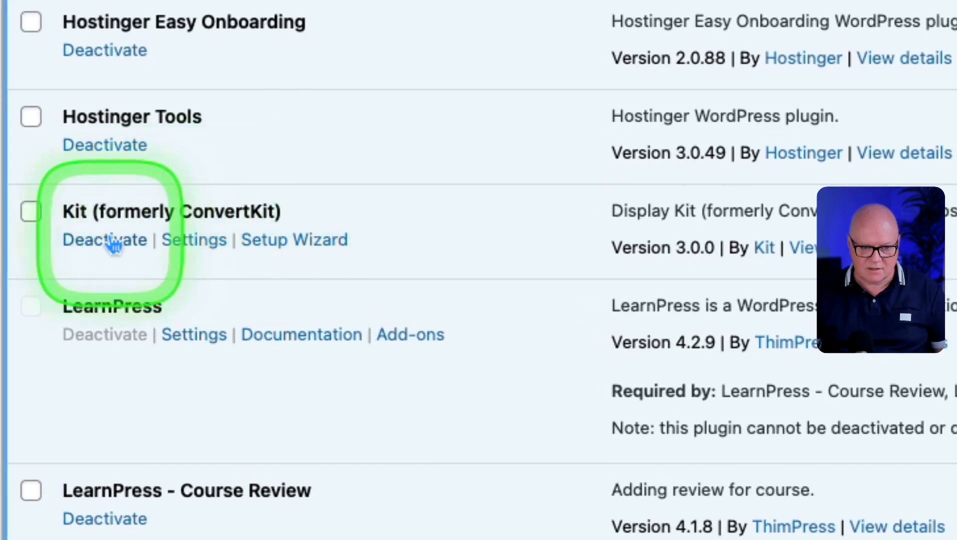
{"action": "left_click", "coordinate": [188, 245]}
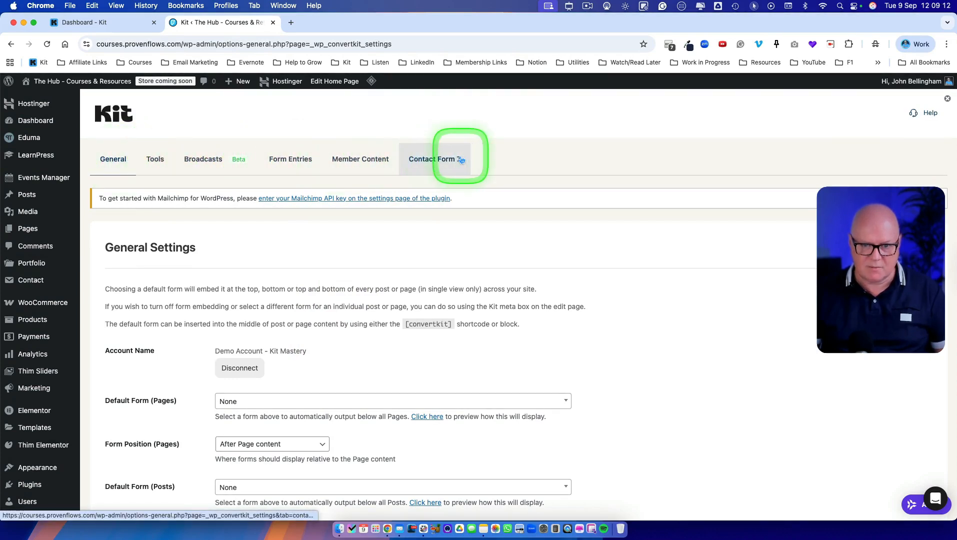
{"action": "scroll", "coordinate": [348, 332], "scroll_direction": "down", "scroll_amount": 3}
{"action": "scroll", "coordinate": [348, 334], "scroll_direction": "up", "scroll_amount": 3}
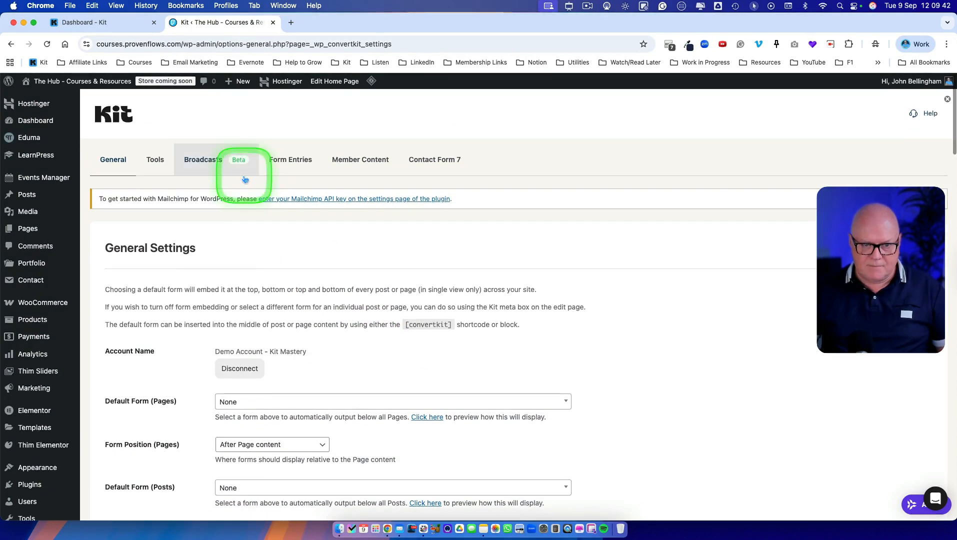
Step: Try enabling automatic import in the Kit Broadcasts settings and review the import options
{"action": "left_click", "coordinate": [235, 165]}
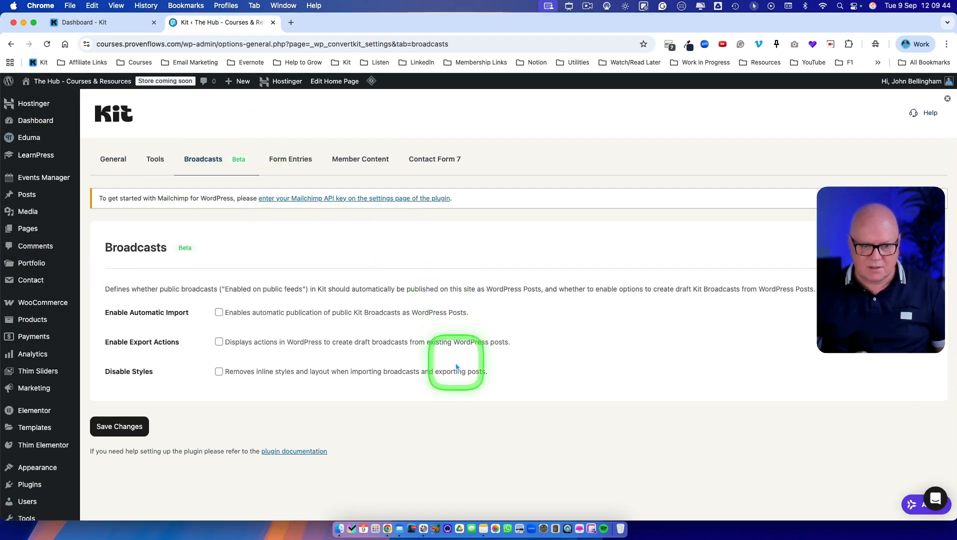
{"action": "left_click", "coordinate": [219, 312]}
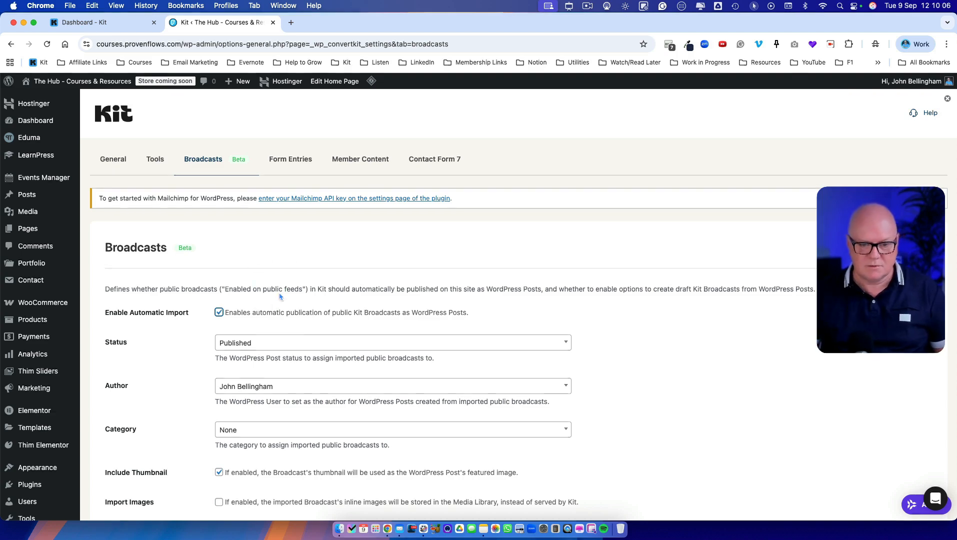
{"action": "scroll", "coordinate": [283, 313], "scroll_direction": "down", "scroll_amount": 2}
{"action": "scroll", "coordinate": [283, 315], "scroll_direction": "down", "scroll_amount": 5}
{"action": "scroll", "coordinate": [286, 312], "scroll_direction": "up", "scroll_amount": 5}
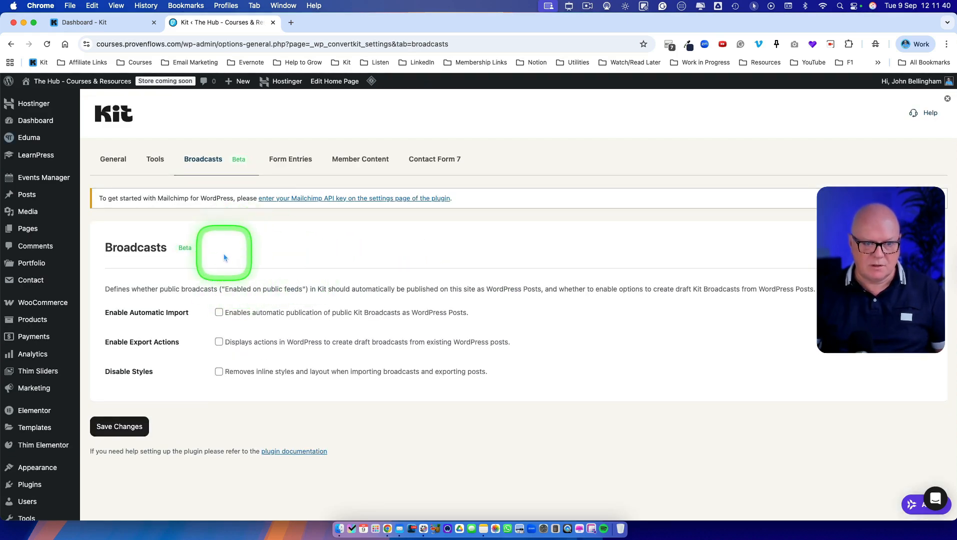
Step: Start a new Kit landing page from the site's Pages list, dismissing the accessibility statement notice
{"action": "left_click", "coordinate": [27, 230]}
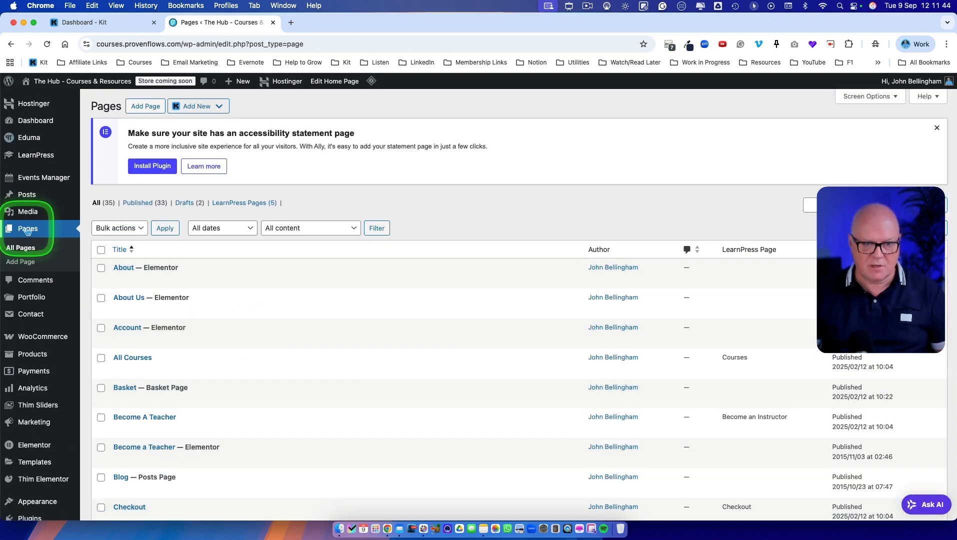
{"action": "left_click", "coordinate": [936, 127]}
{"action": "left_click", "coordinate": [195, 107]}
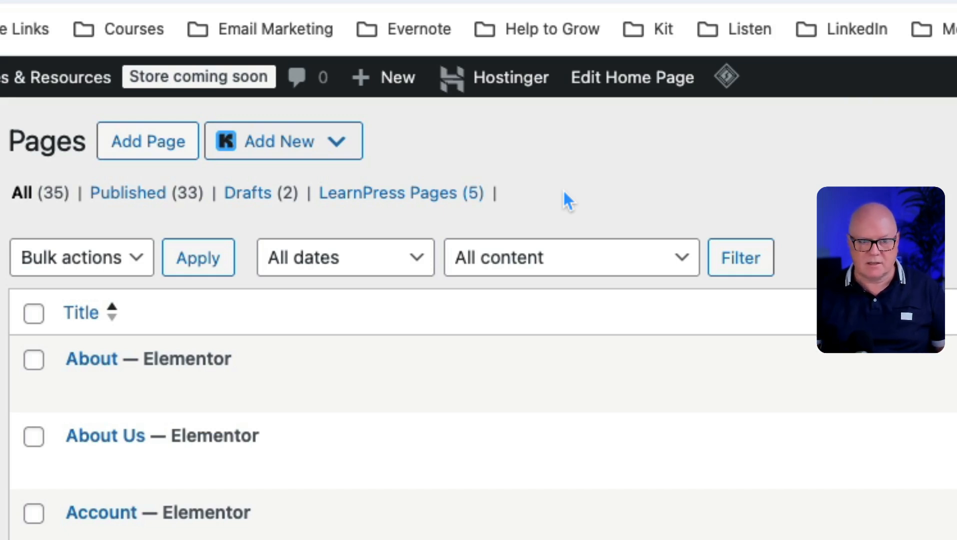
{"action": "mouse_move", "coordinate": [272, 141]}
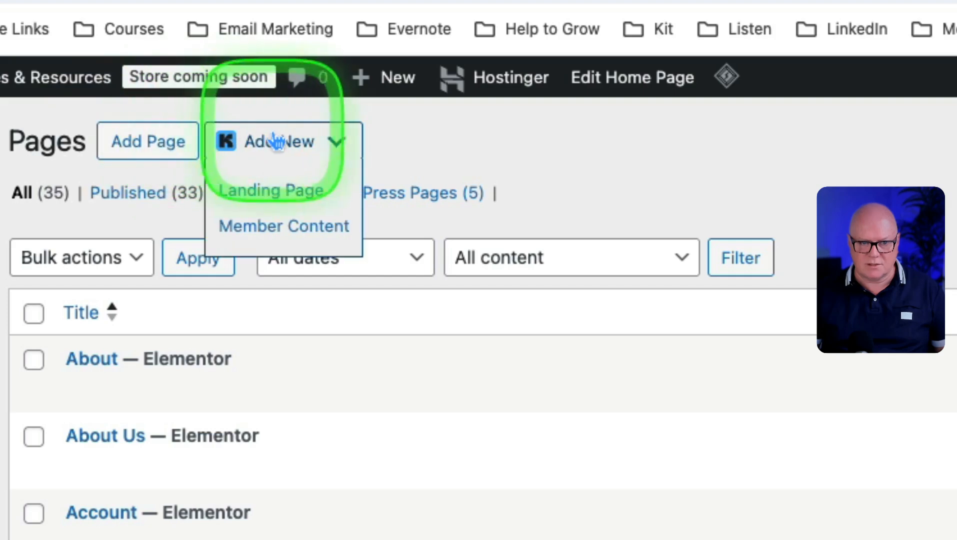
{"action": "left_click", "coordinate": [306, 199]}
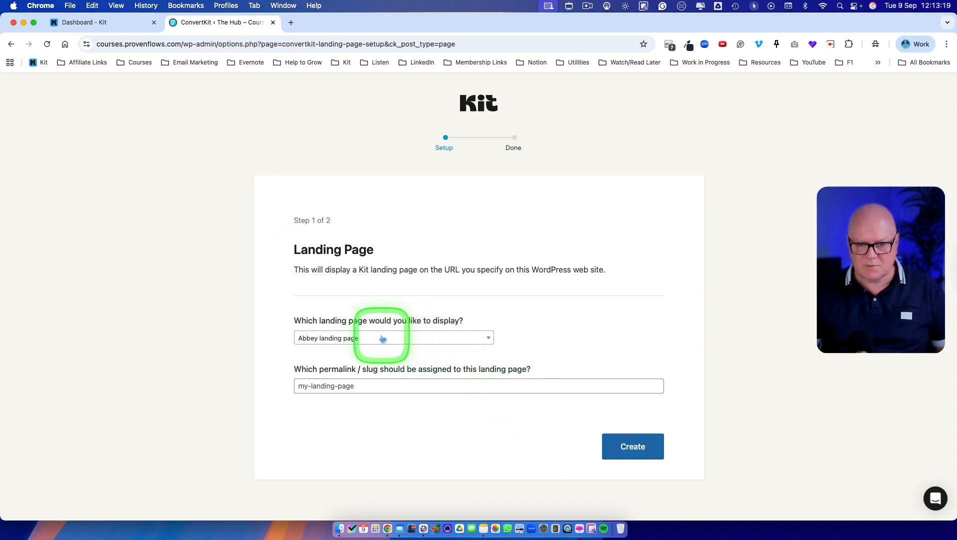
Step: Create the landing page from "[Freebie] Learn SEO in 5 Days" with the slug learn-seo, and view it
{"action": "left_click", "coordinate": [383, 340]}
{"action": "scroll", "coordinate": [397, 385], "scroll_direction": "down", "scroll_amount": 10}
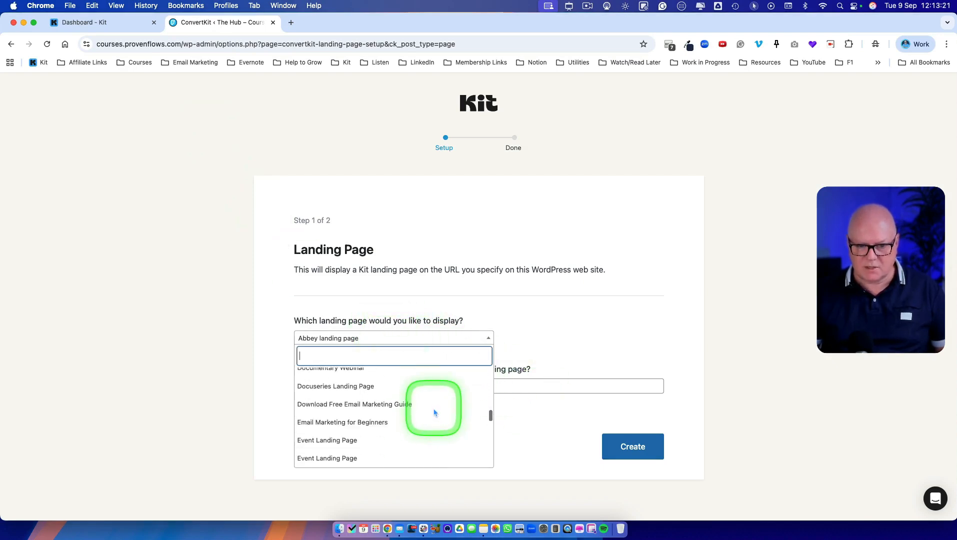
{"action": "scroll", "coordinate": [434, 413], "scroll_direction": "down", "scroll_amount": 15}
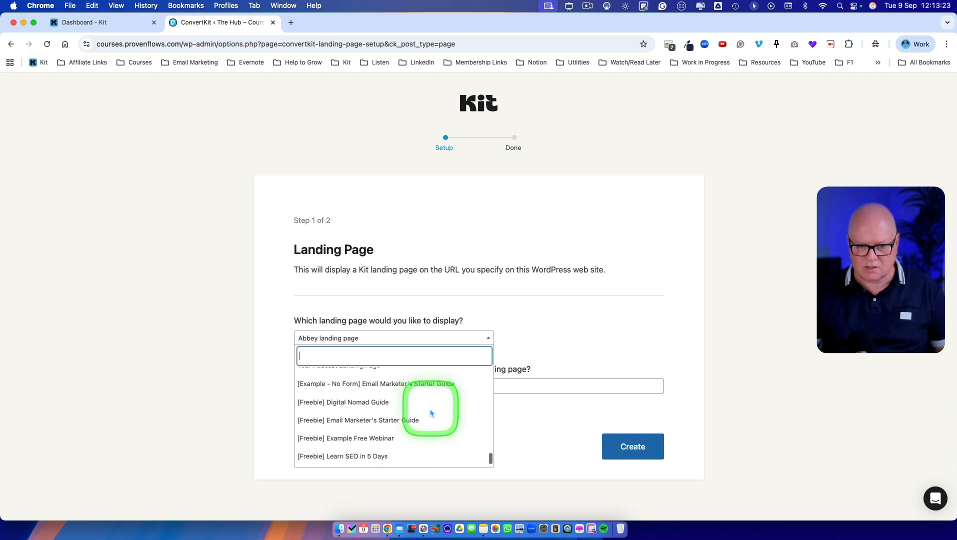
{"action": "scroll", "coordinate": [431, 422], "scroll_direction": "down", "scroll_amount": 1}
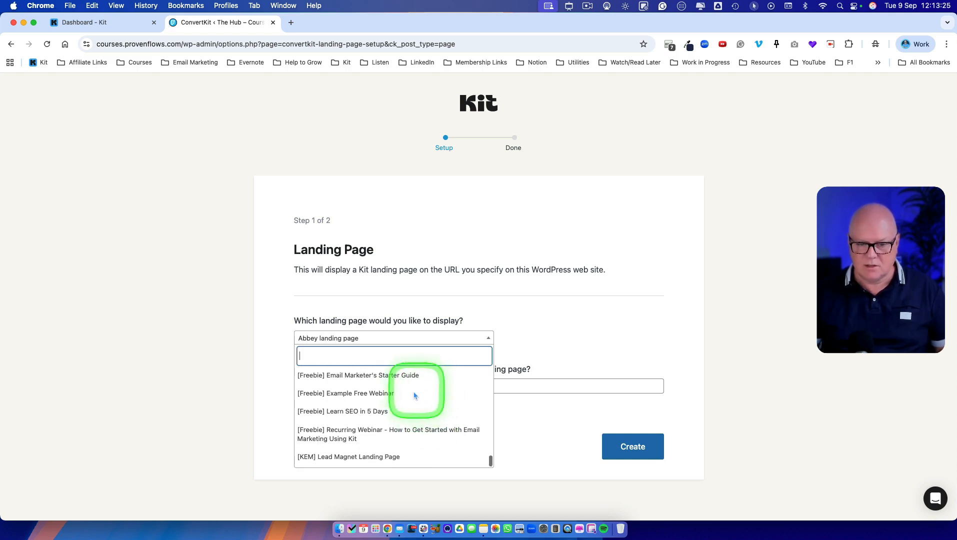
{"action": "left_click", "coordinate": [353, 413]}
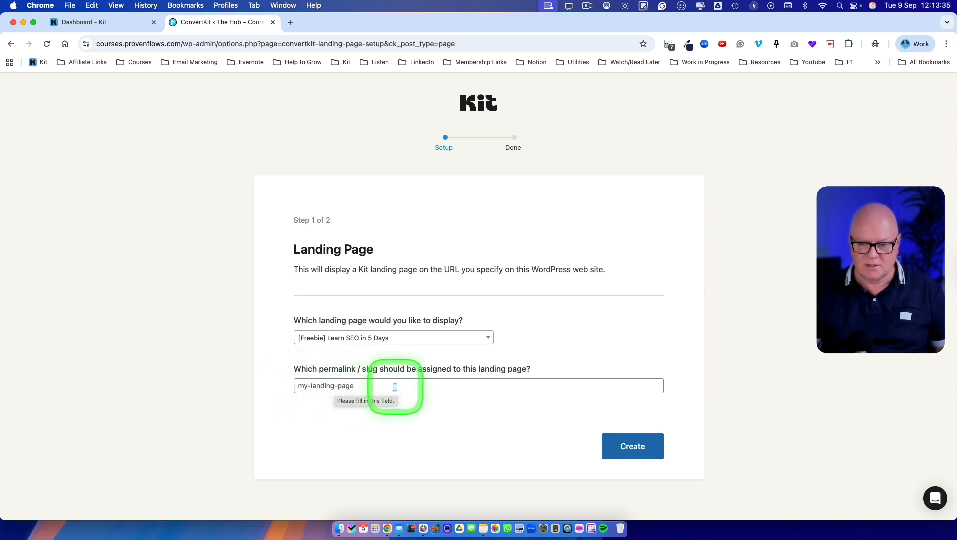
{"action": "left_click", "coordinate": [566, 383]}
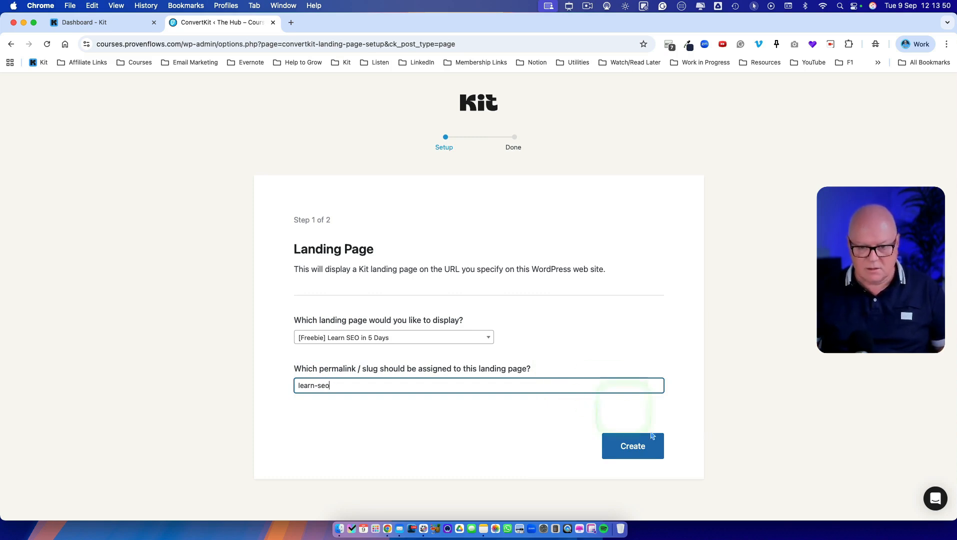
{"action": "left_click", "coordinate": [633, 454]}
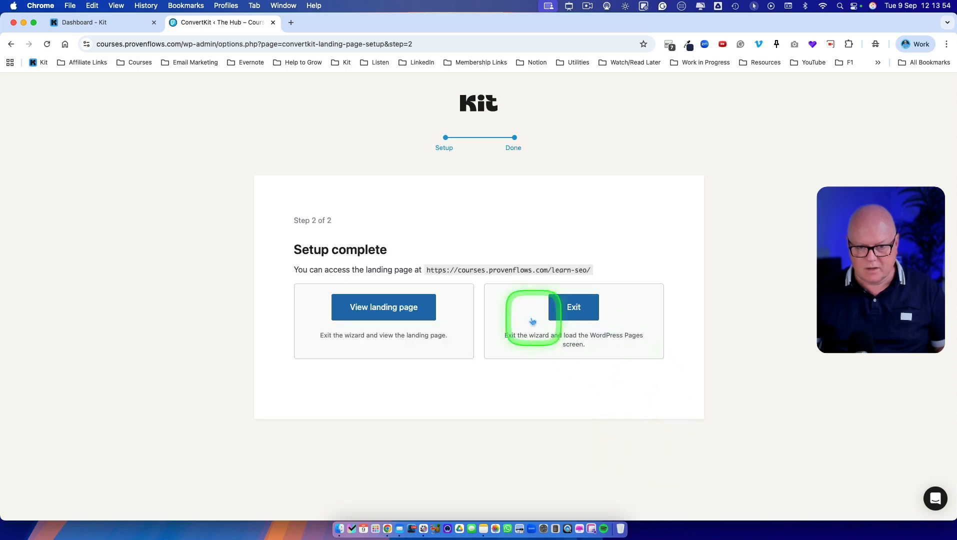
{"action": "left_click", "coordinate": [391, 313]}
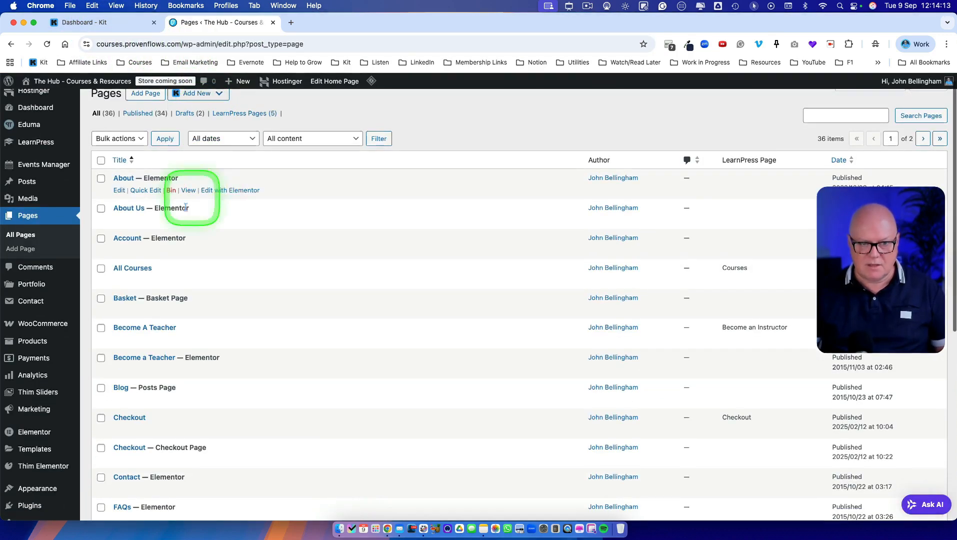
Step: Open the About page for editing with Elementor
{"action": "mouse_move", "coordinate": [139, 216]}
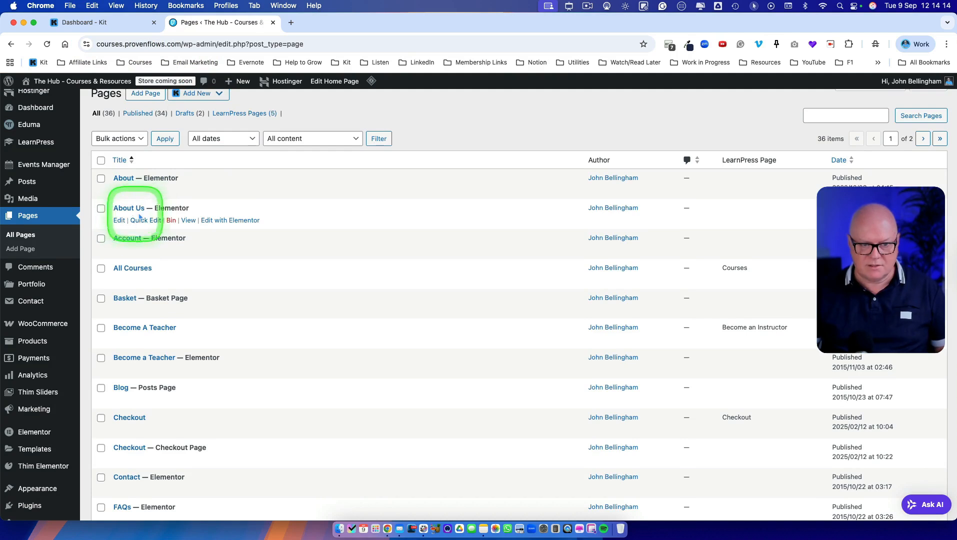
{"action": "left_click", "coordinate": [120, 180]}
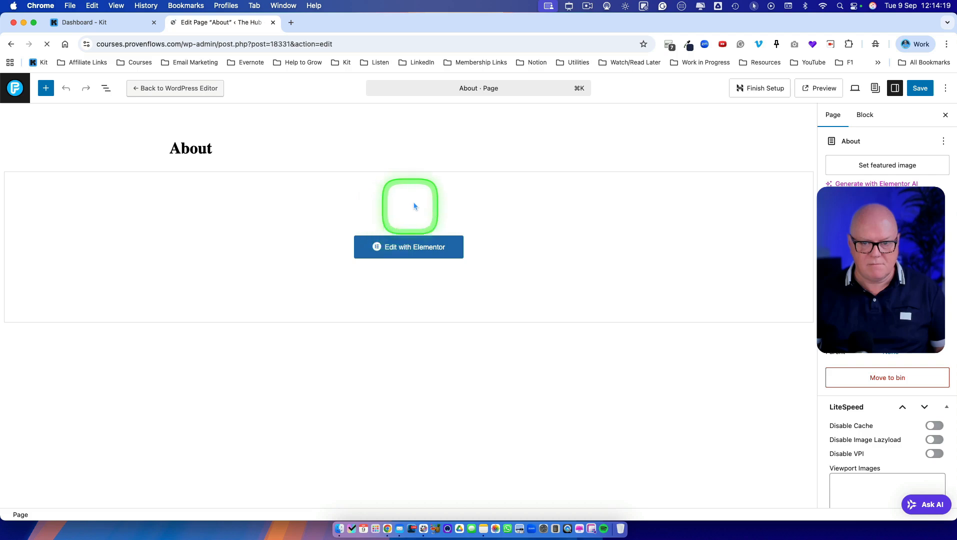
{"action": "left_click", "coordinate": [411, 250]}
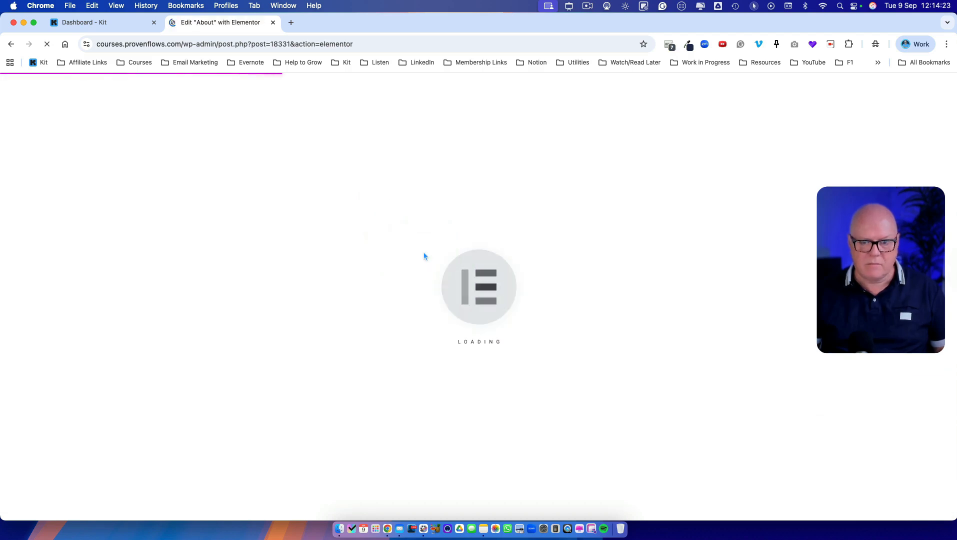
{"action": "scroll", "coordinate": [412, 257], "scroll_direction": "down", "scroll_amount": 10}
{"action": "scroll", "coordinate": [395, 320], "scroll_direction": "up", "scroll_amount": 5}
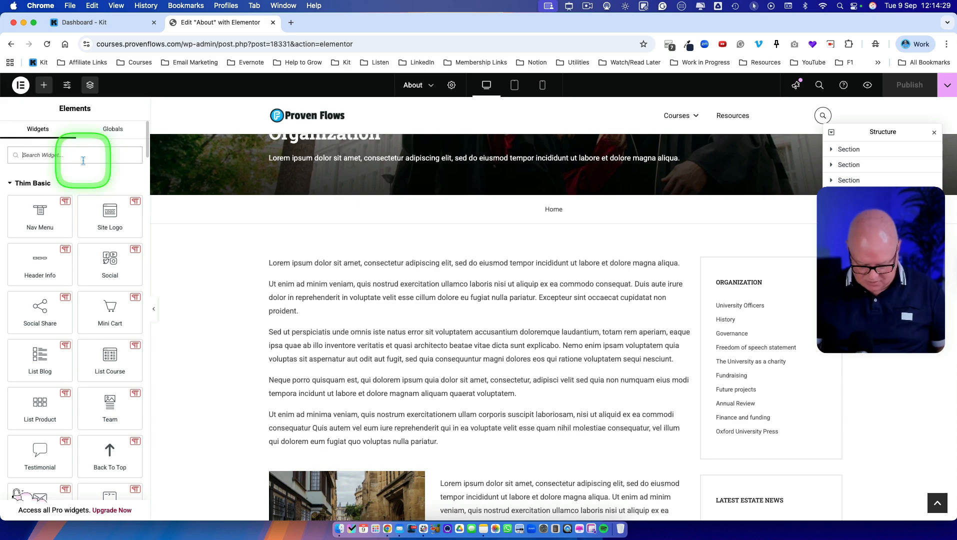
Step: Search the widgets for "html" and "kit", and place a Kit Form widget above the first paragraph of the page's main text
{"action": "type", "text": "html"}
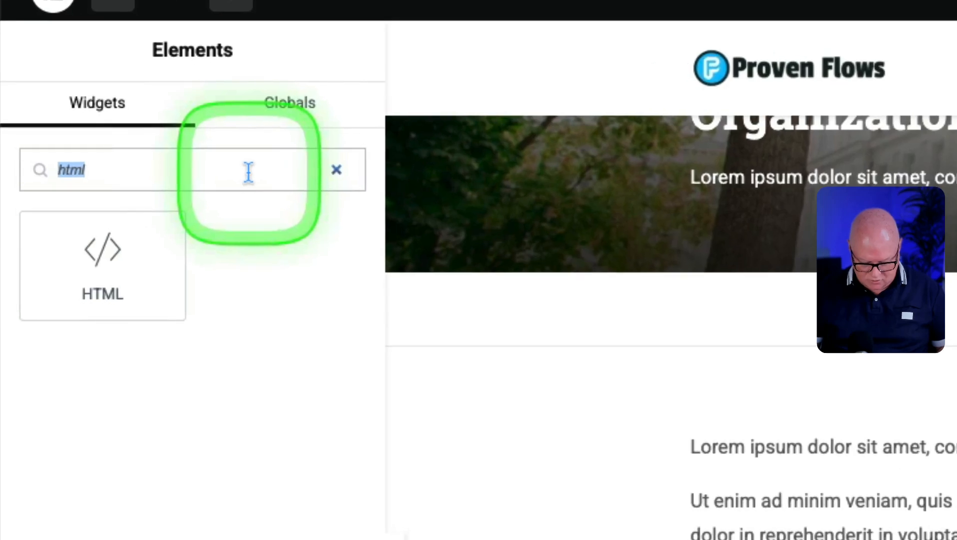
{"action": "type", "text": "kit"}
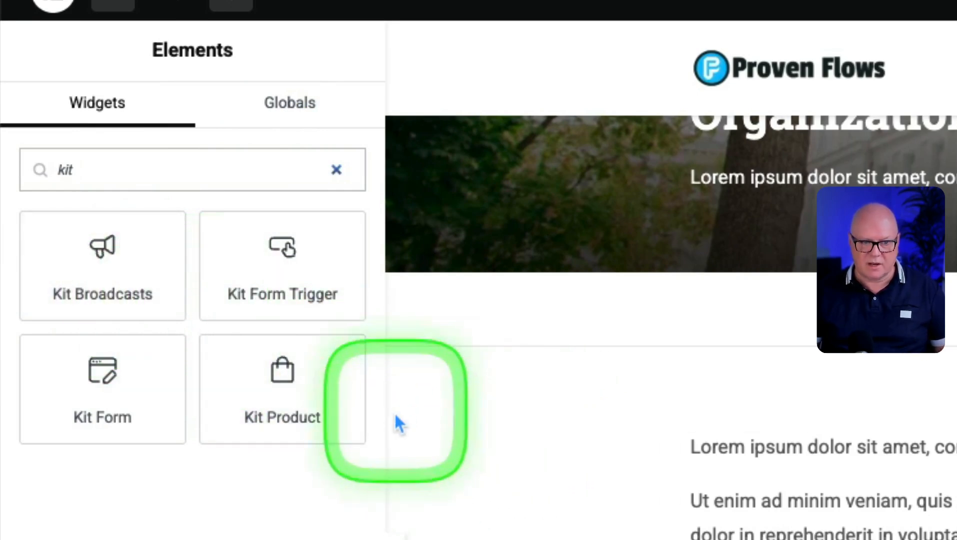
{"action": "left_click_drag", "start_coordinate": [103, 394], "coordinate": [517, 278]}
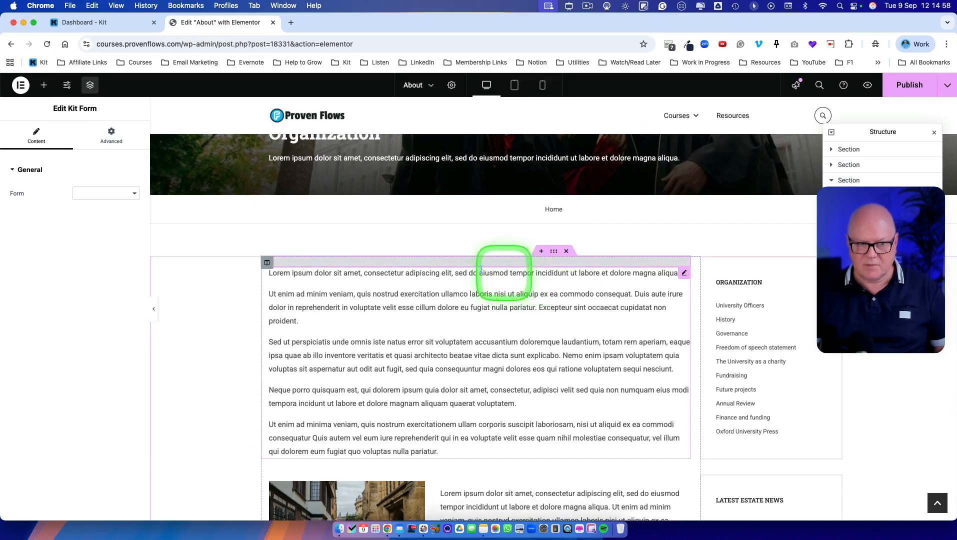
Step: Set the widget's form to "[Freebie] Email Marketer's Starter Guide [inline]" and preview the About page with the embedded form
{"action": "left_click", "coordinate": [134, 195]}
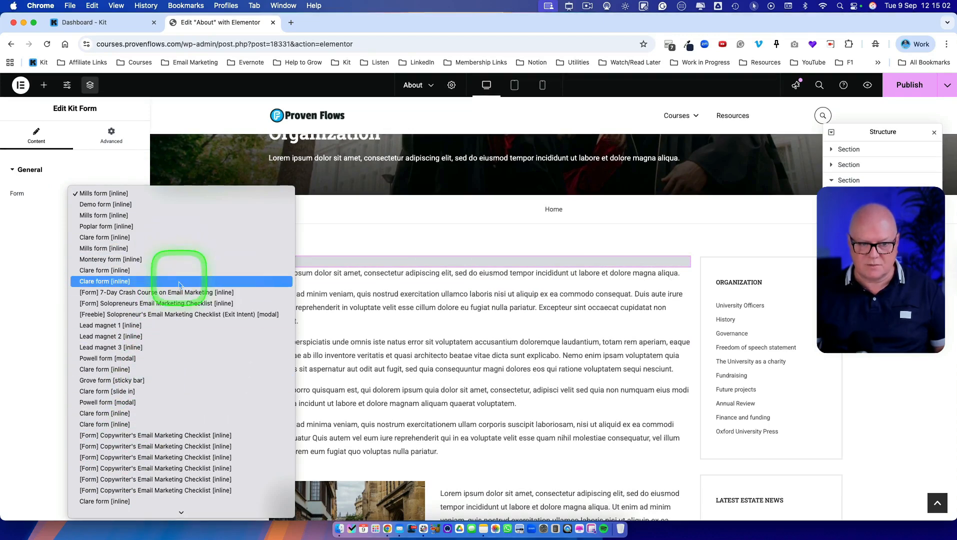
{"action": "scroll", "coordinate": [176, 362], "scroll_direction": "down", "scroll_amount": 5}
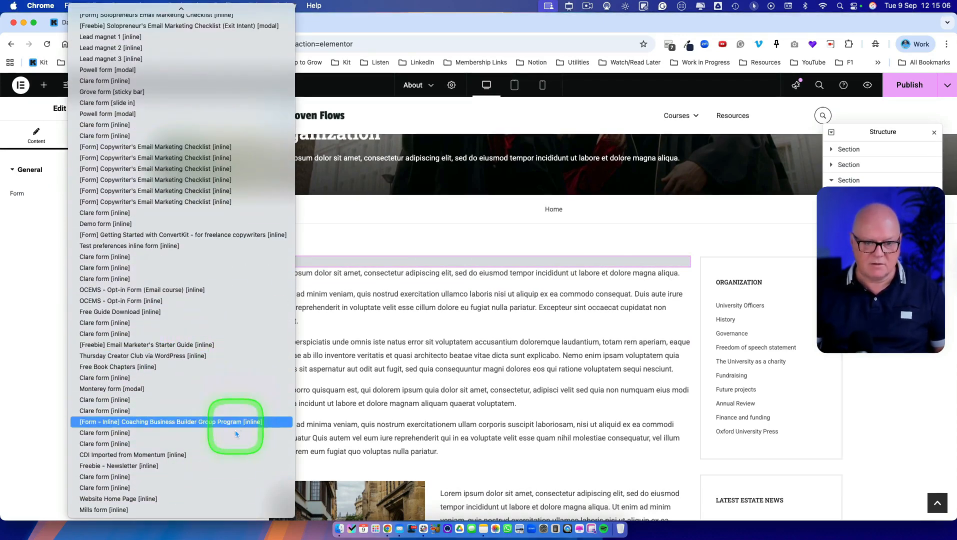
{"action": "left_click", "coordinate": [170, 345]}
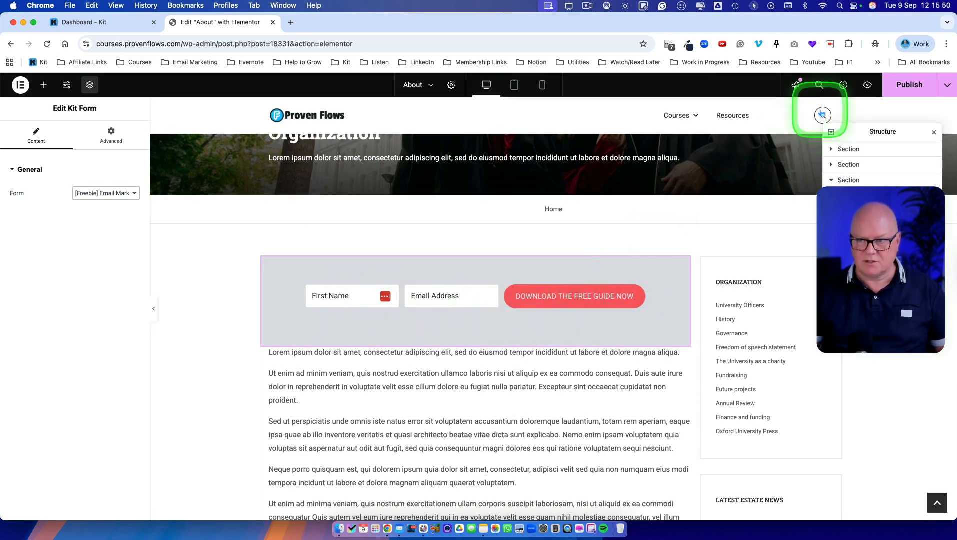
{"action": "left_click", "coordinate": [868, 87]}
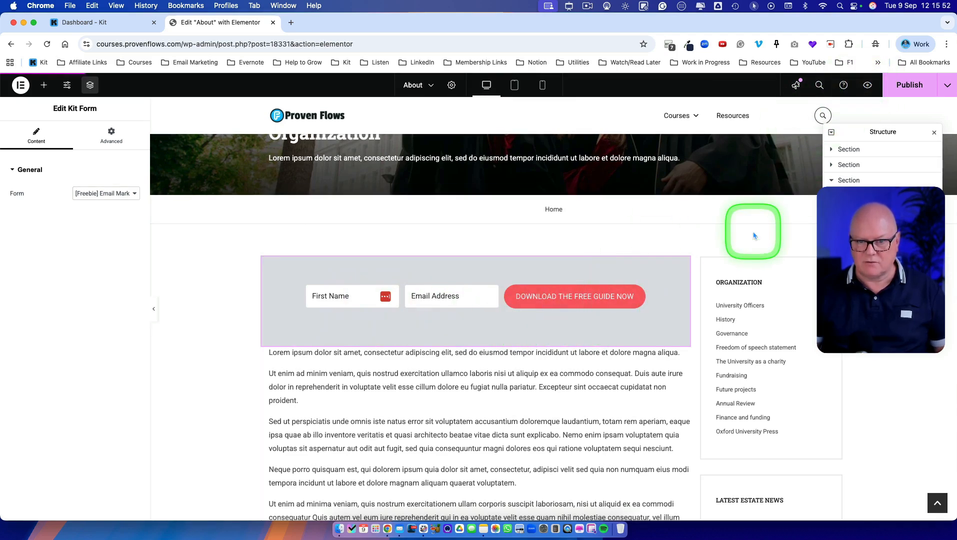
{"action": "scroll", "coordinate": [624, 334], "scroll_direction": "down", "scroll_amount": 1}
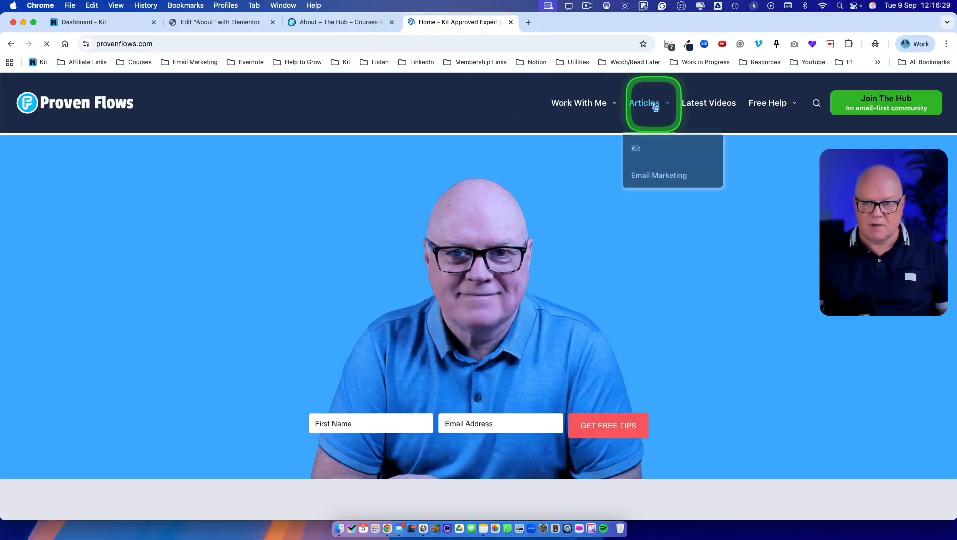
Step: Open the Articles page of the Proven Flows site and look through the published newsletter posts
{"action": "left_click", "coordinate": [655, 107]}
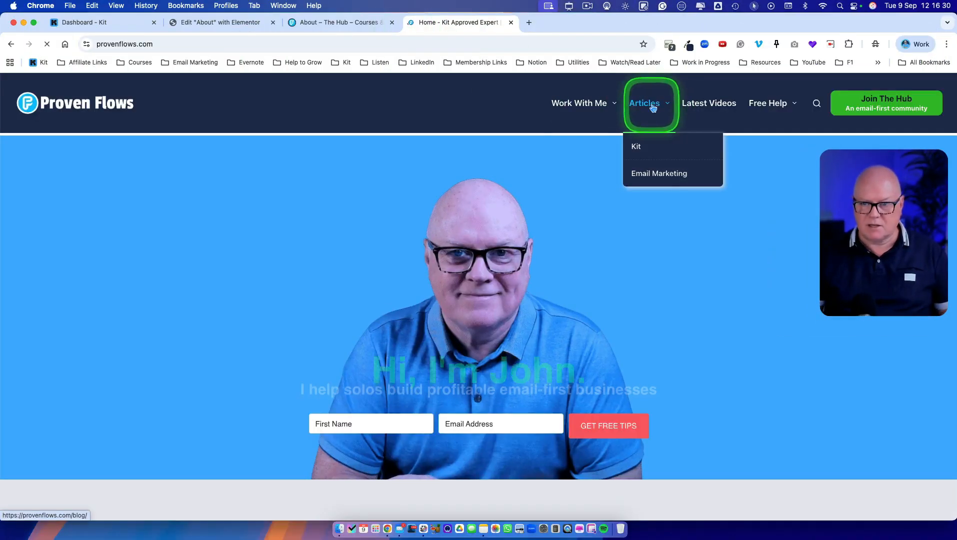
{"action": "scroll", "coordinate": [508, 380], "scroll_direction": "down", "scroll_amount": 2}
{"action": "scroll", "coordinate": [508, 380], "scroll_direction": "down", "scroll_amount": 6}
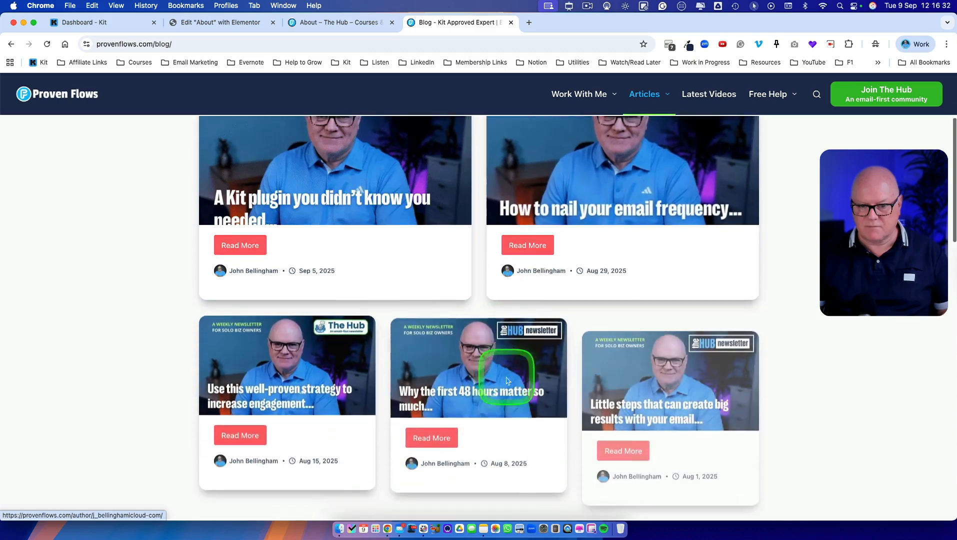
{"action": "scroll", "coordinate": [486, 390], "scroll_direction": "down", "scroll_amount": 6}
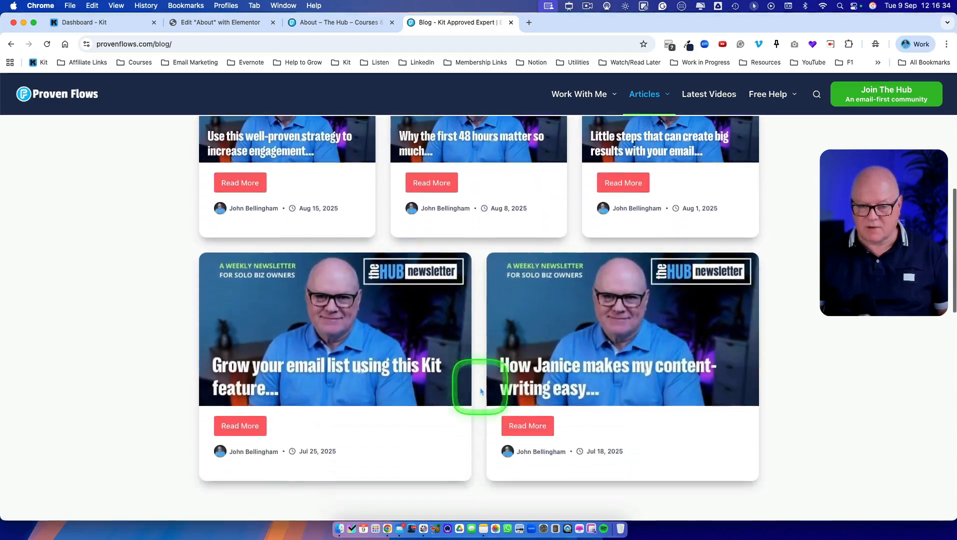
{"action": "scroll", "coordinate": [481, 389], "scroll_direction": "down", "scroll_amount": 1}
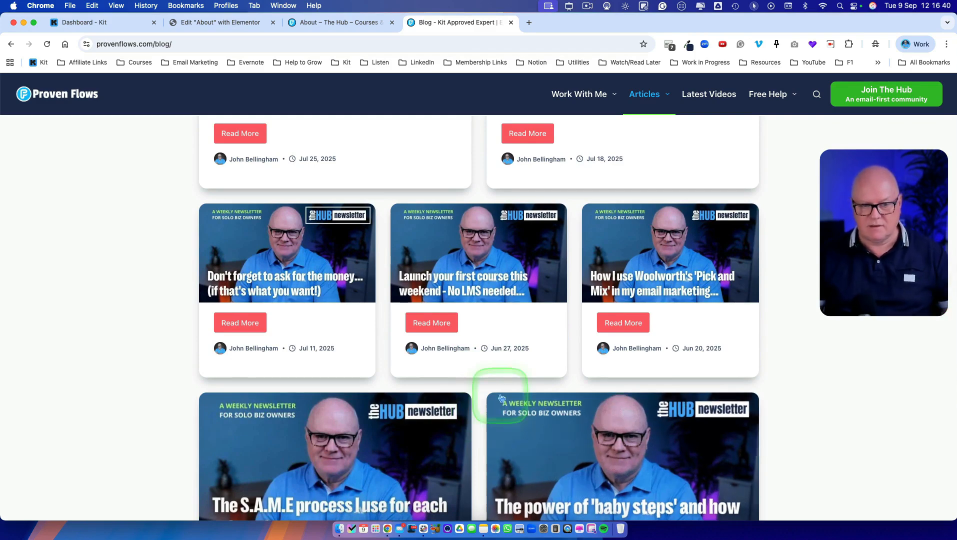
Step: Open the article "Don't forget to ask for the money... (if that's what you want!)" and review its newsletter content
{"action": "left_click", "coordinate": [283, 325]}
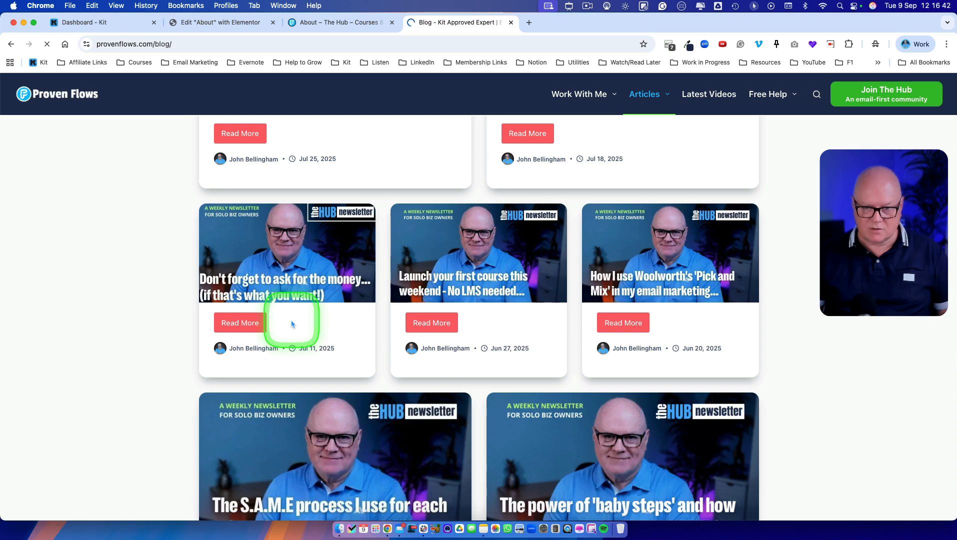
{"action": "scroll", "coordinate": [330, 363], "scroll_direction": "down", "scroll_amount": 15}
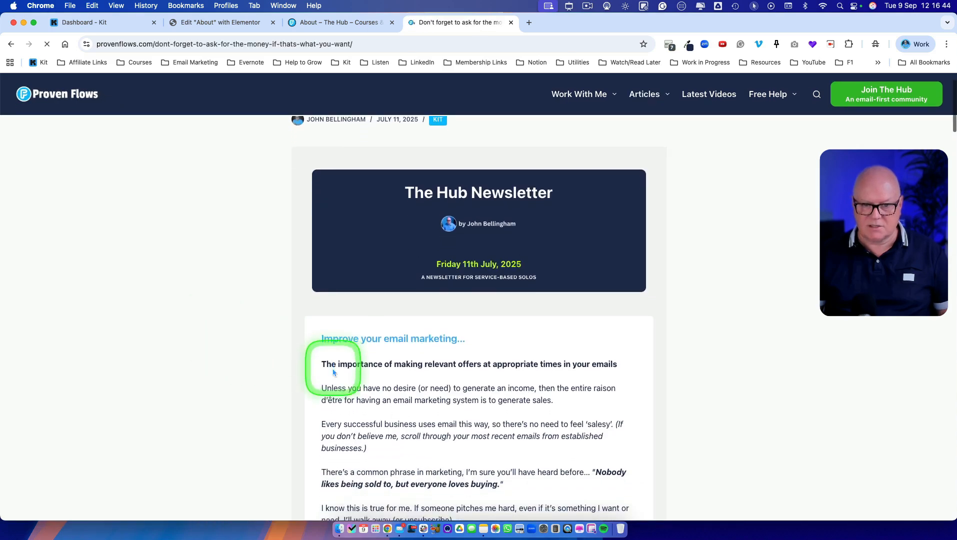
{"action": "scroll", "coordinate": [332, 367], "scroll_direction": "down", "scroll_amount": 15}
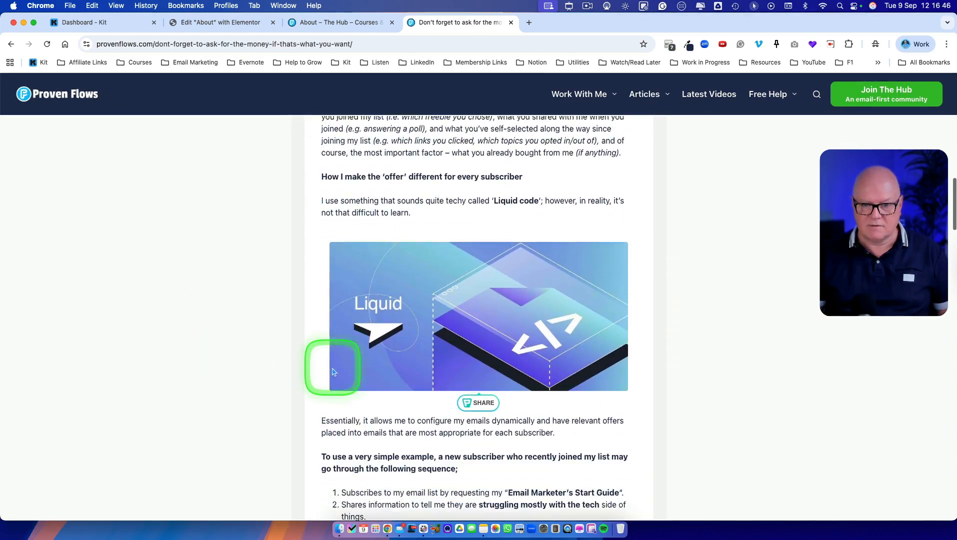